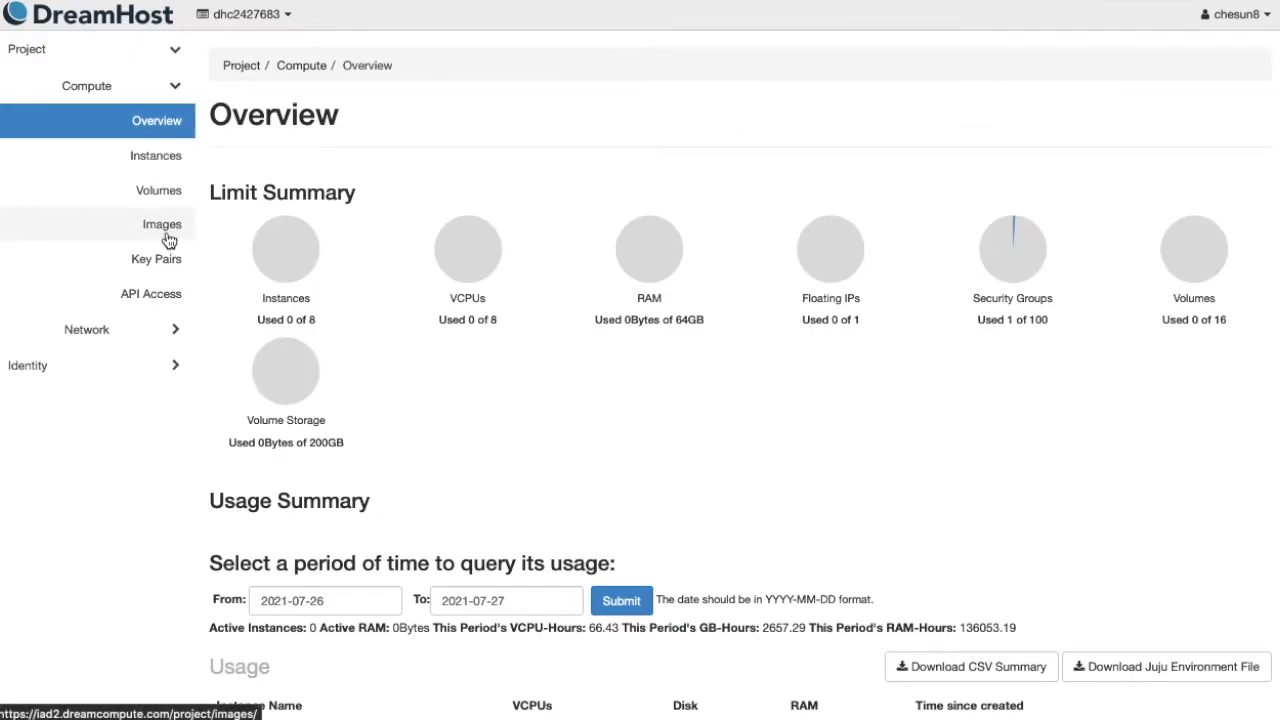
Step: Start creating a new compute image and name it QuTScloud_c455_Image
left_click(178, 228)
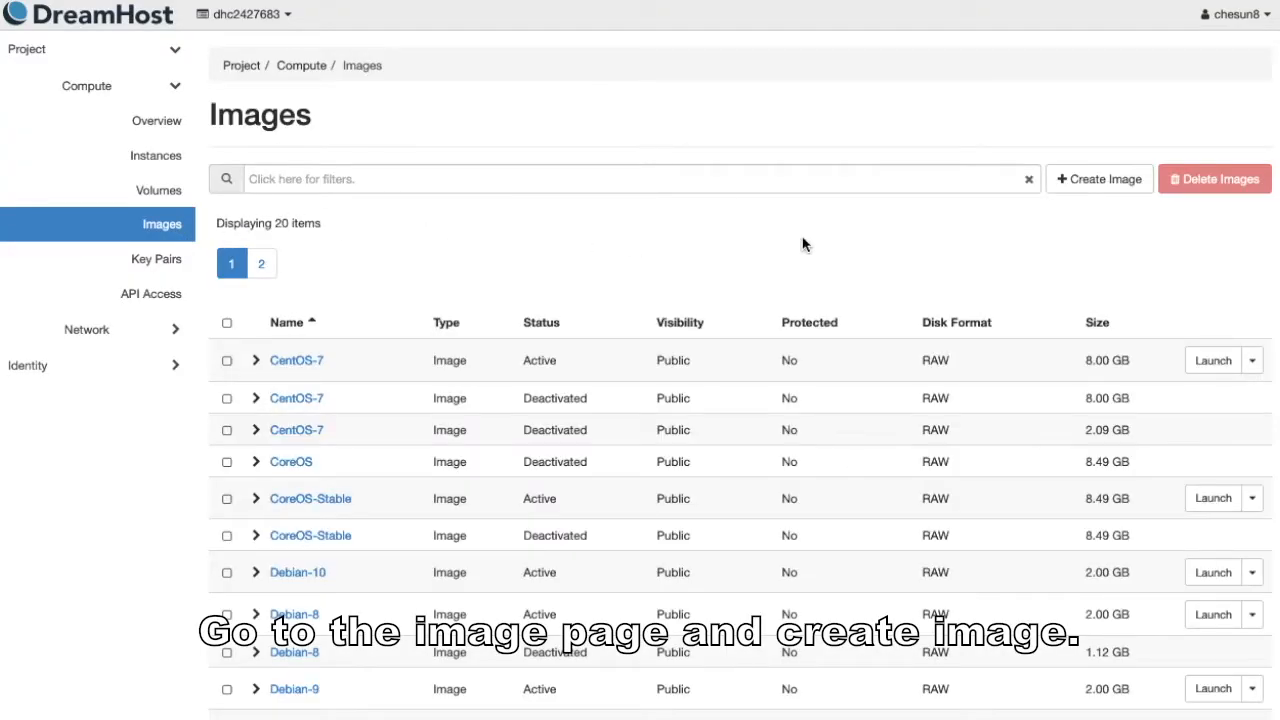
left_click(1097, 187)
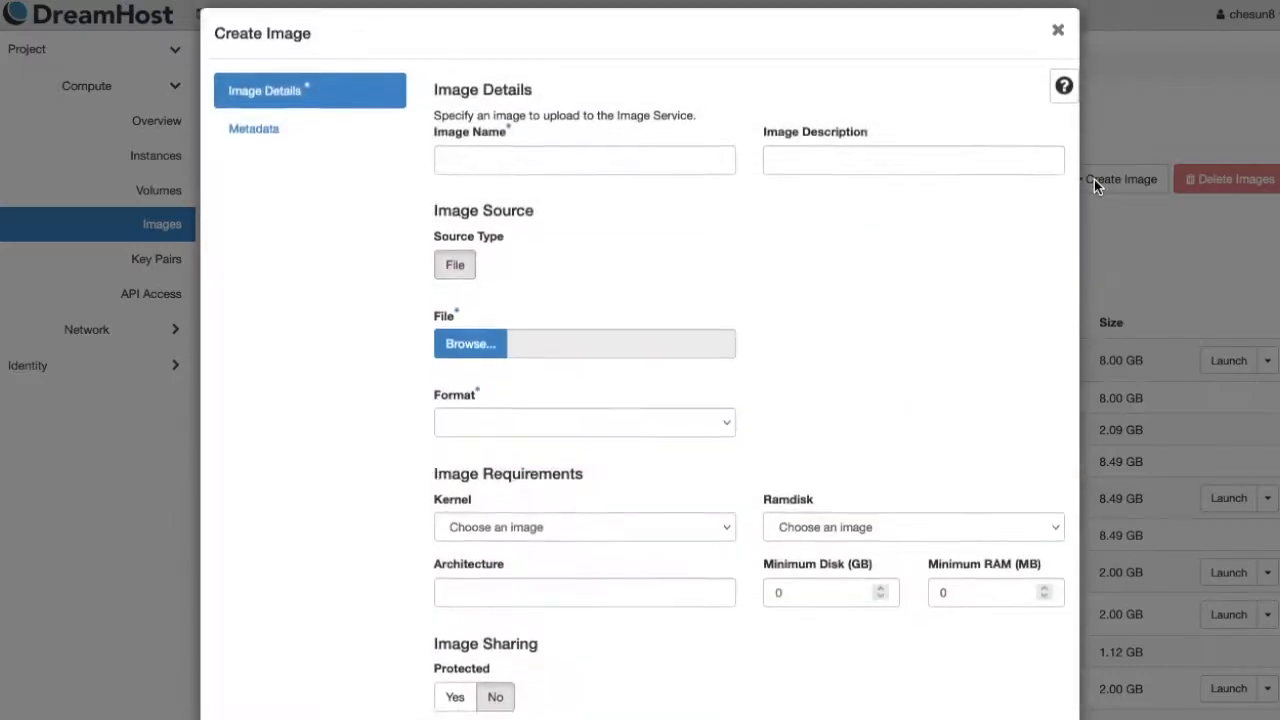
left_click(568, 189)
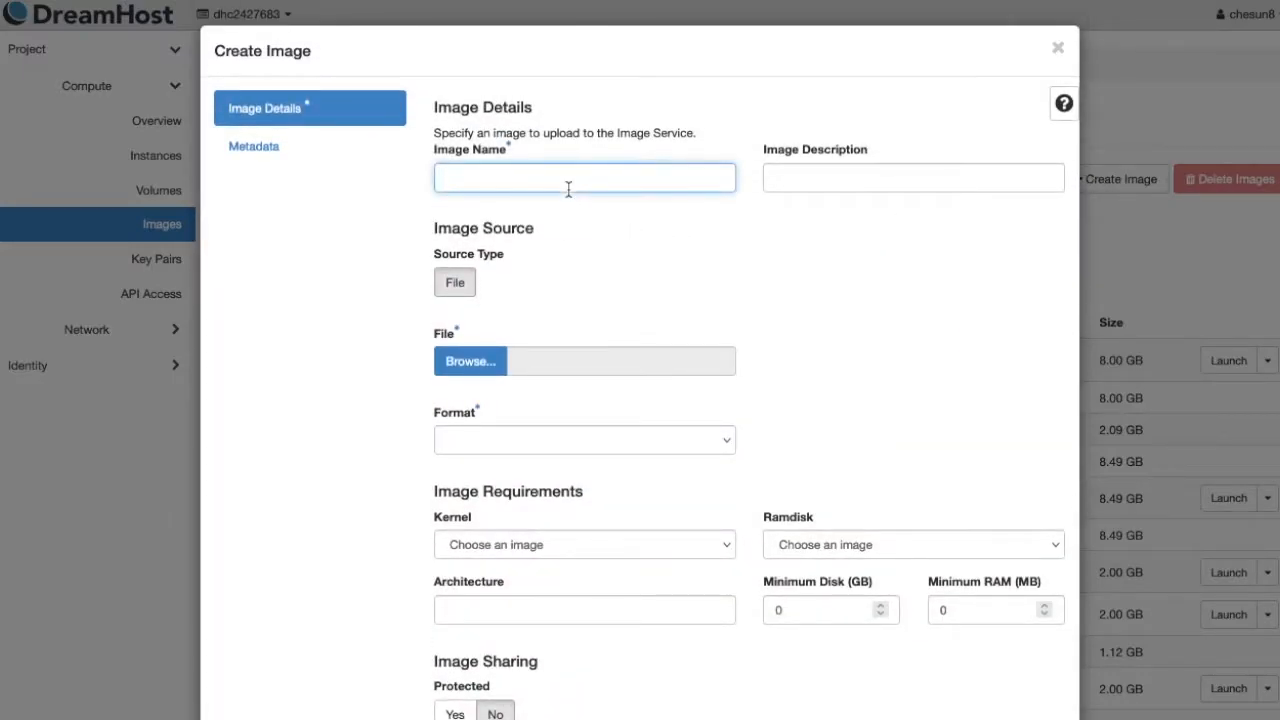
type("QuTScloud_c455_Image")
left_click(374, 326)
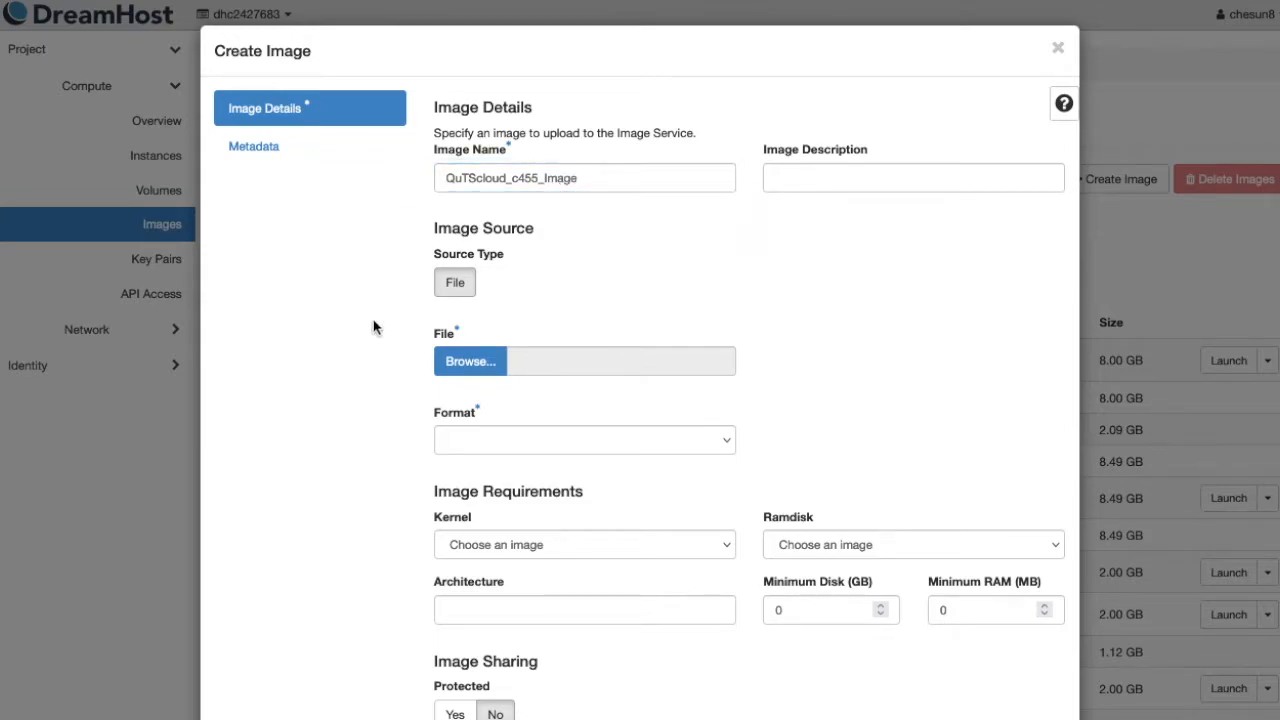
Step: Choose F_TS-KVM-CLD_20210503-c4.5.5.img as the image's source file, set its format to Raw, and create the image
left_click(468, 362)
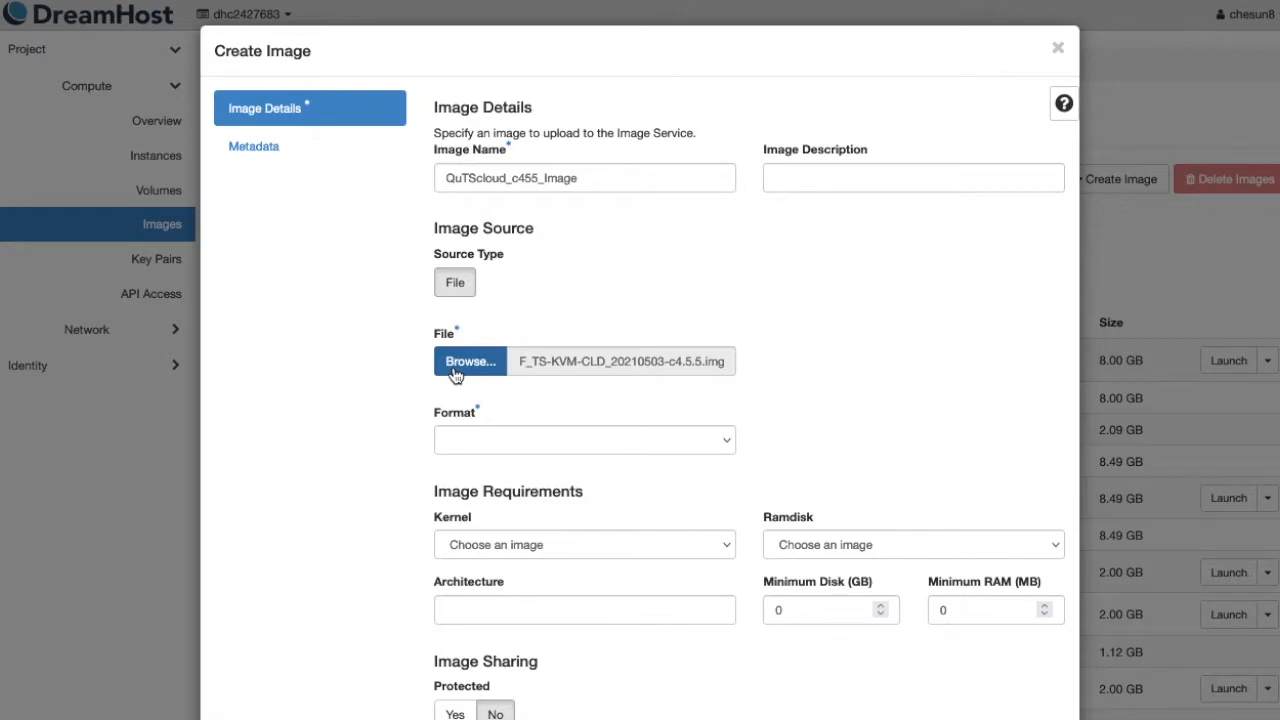
left_click(720, 440)
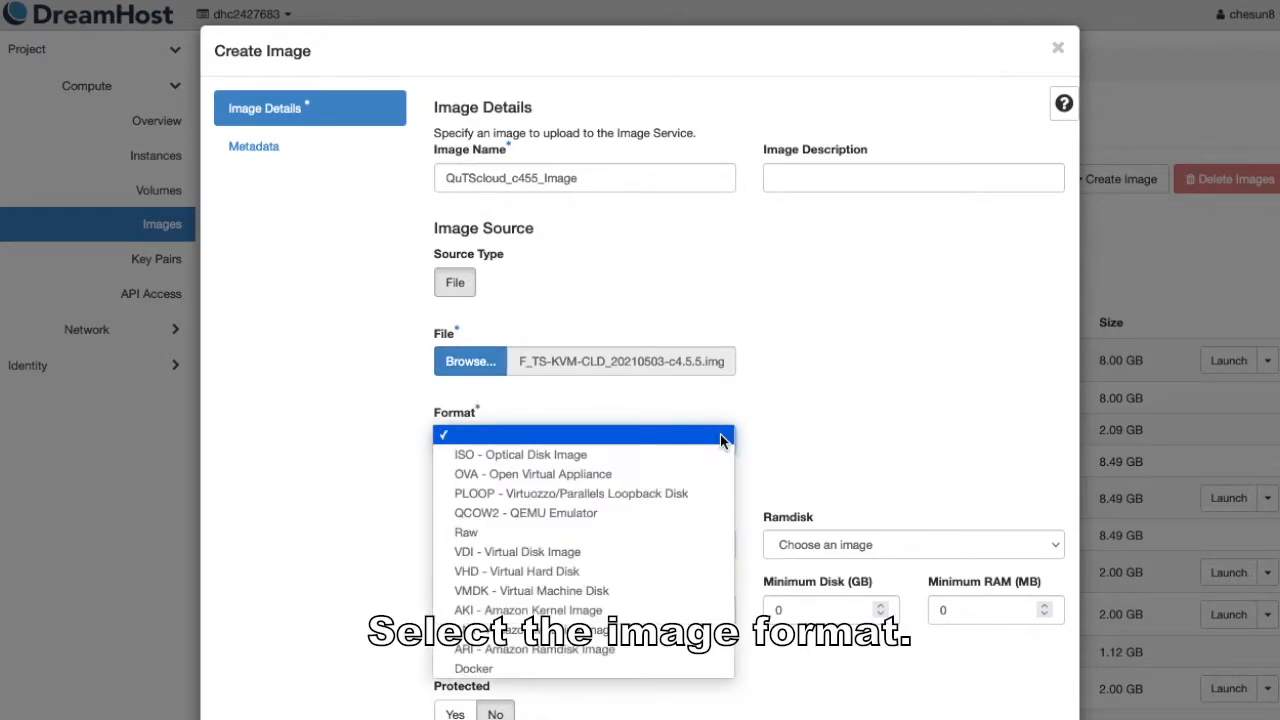
left_click(698, 533)
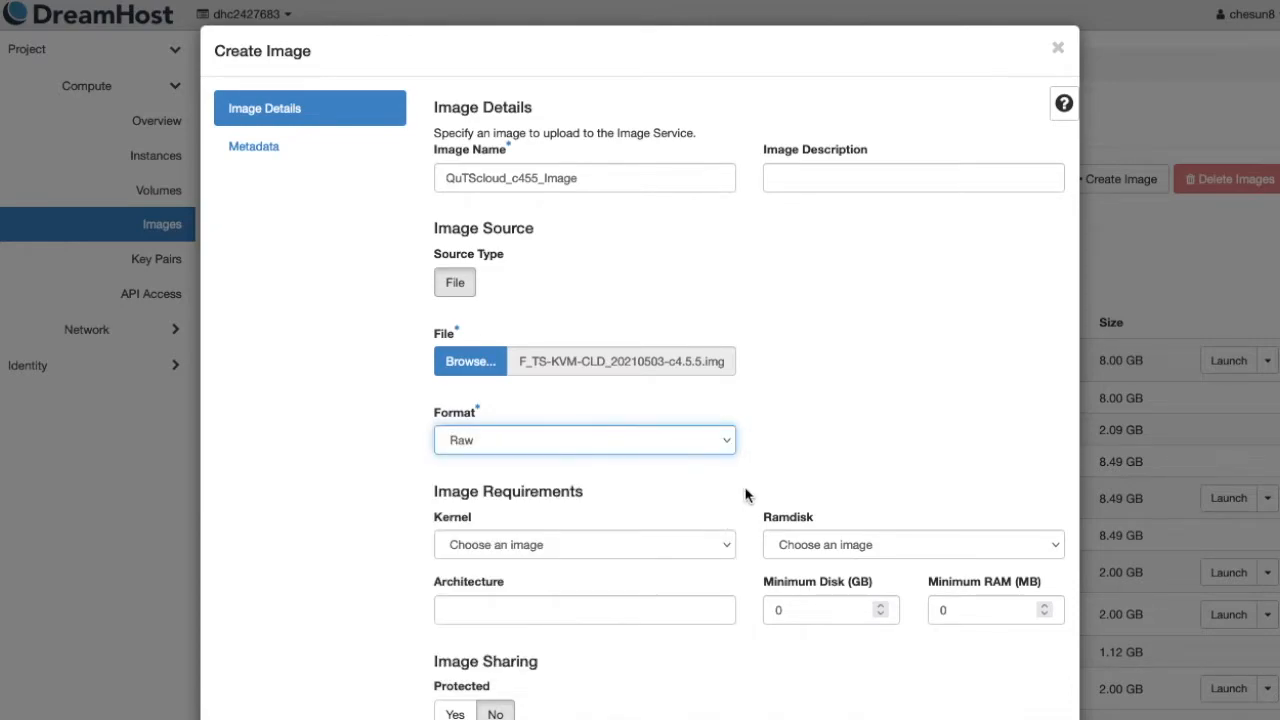
scroll(745, 495, "down", 2)
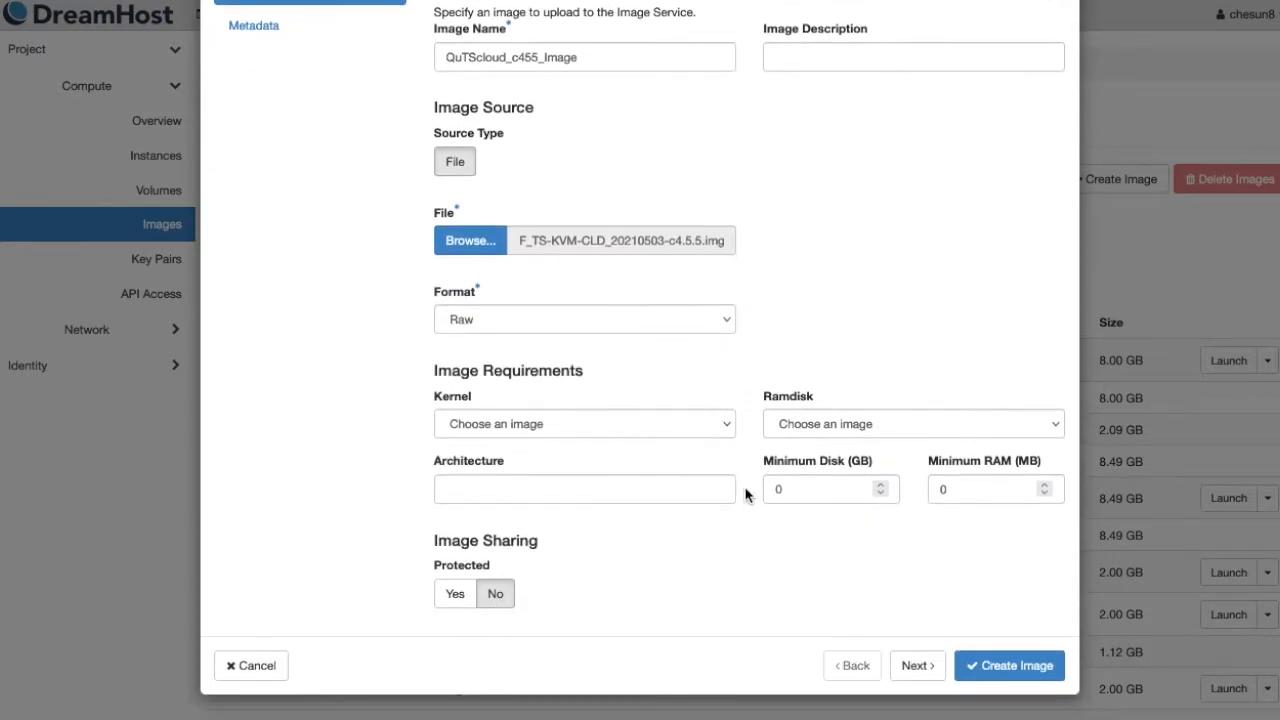
left_click(1031, 684)
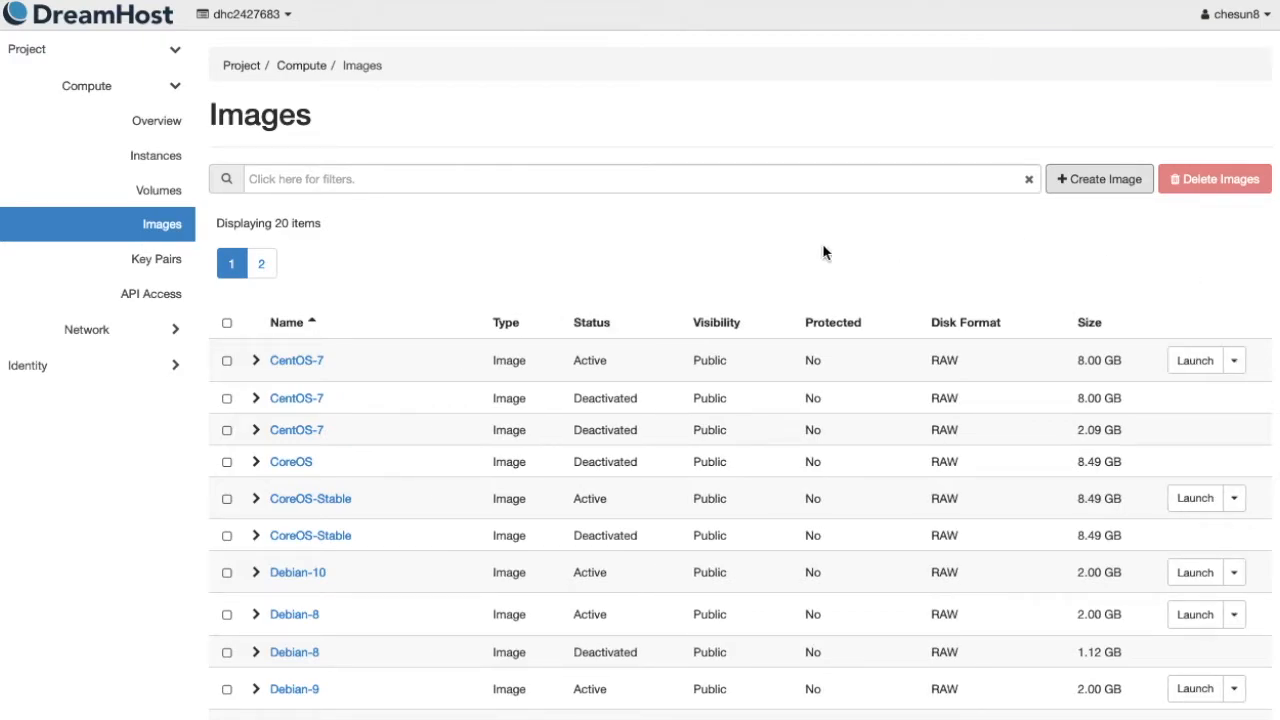
Step: Filter the image list by QuTScloud_c455 to check the new image, and clear the filter
left_click(306, 179)
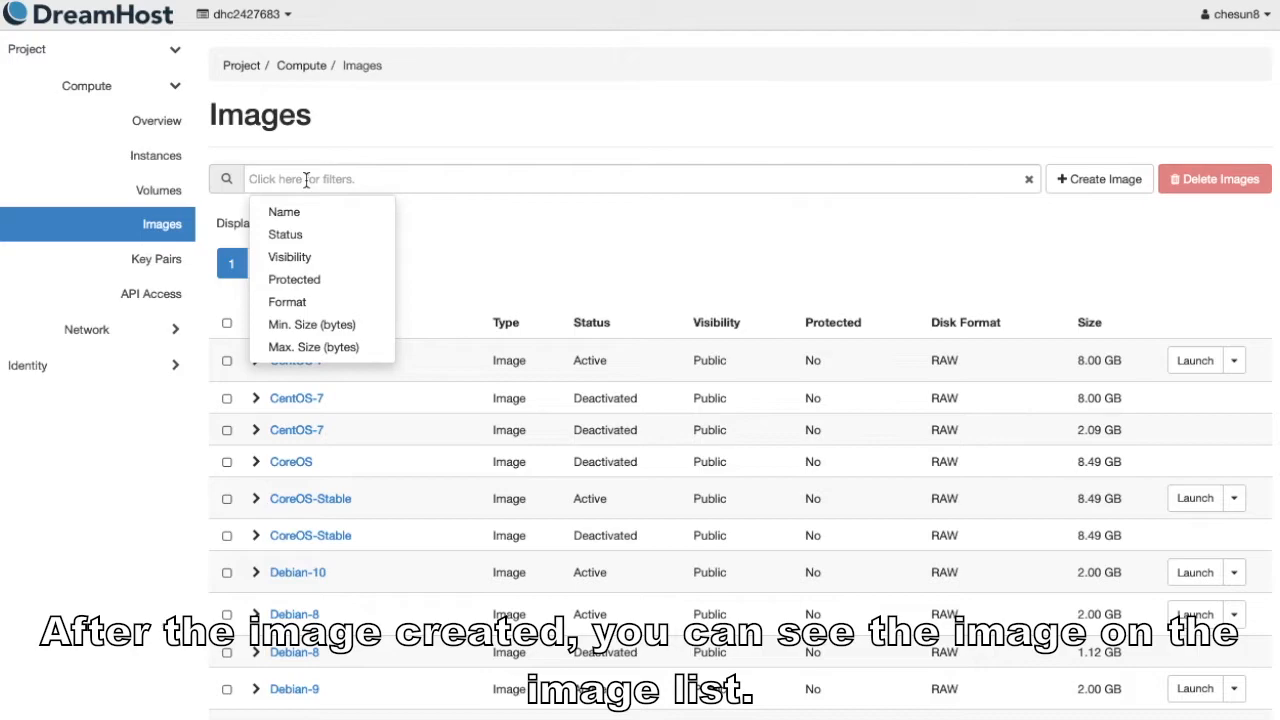
type("QuTScloud_c455")
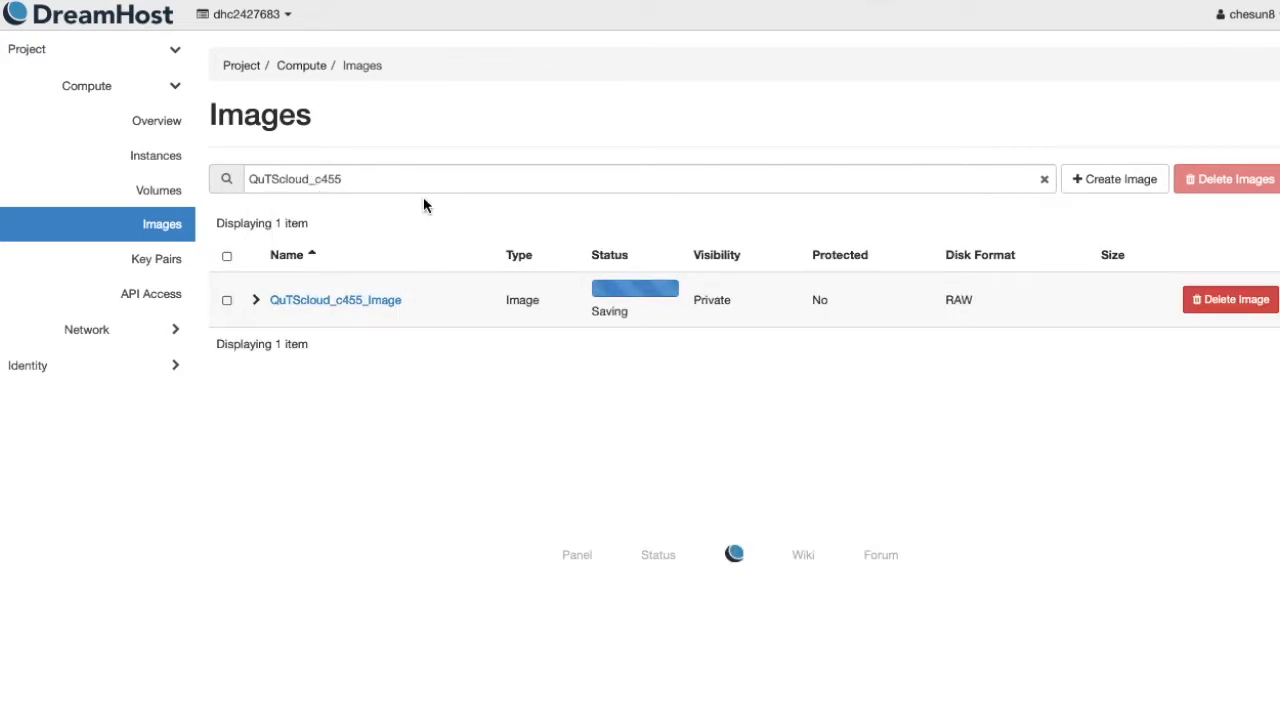
left_click(1043, 183)
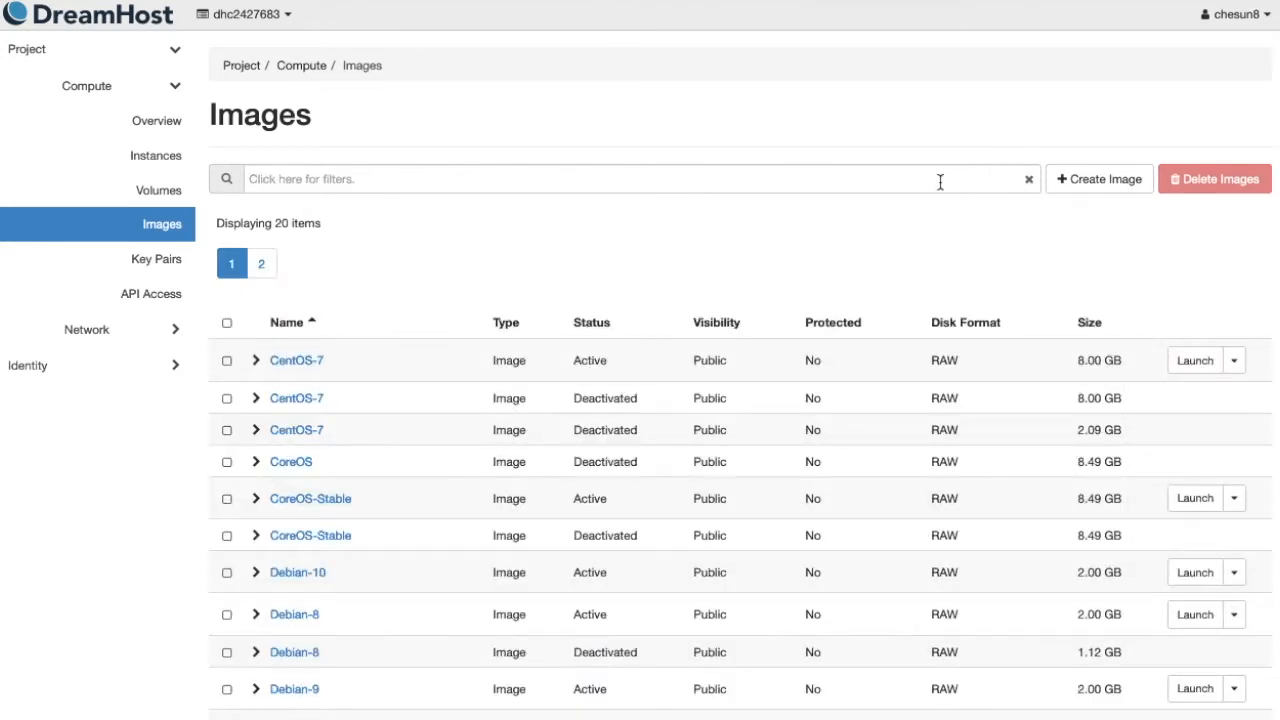
Step: Create an empty 48 GiB volume named QuTScloud_c455_Volume
left_click(107, 190)
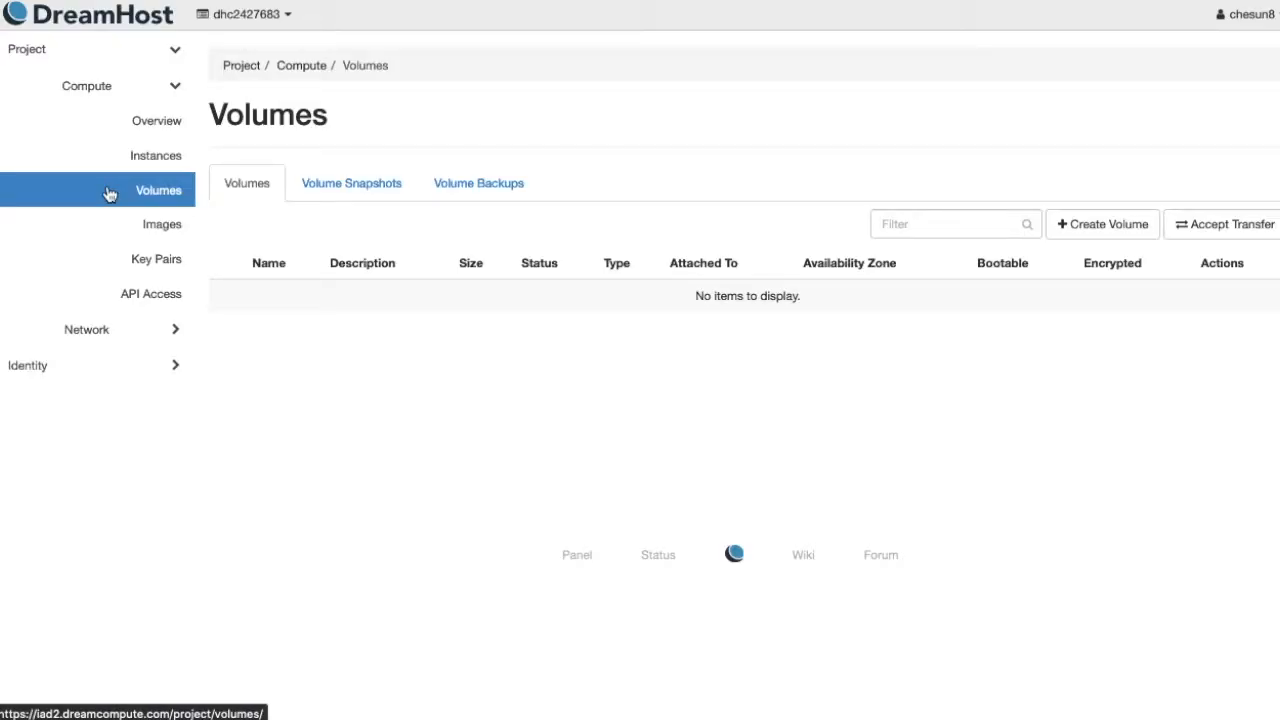
left_click(1116, 234)
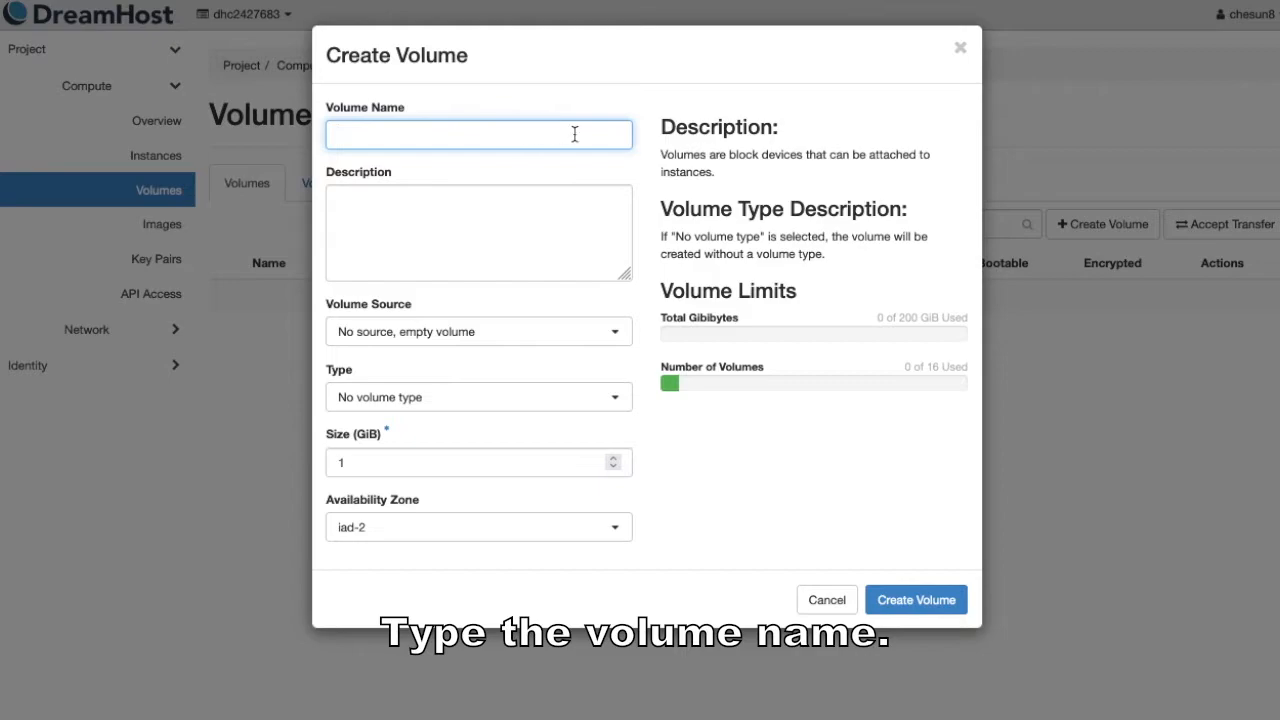
type("QuTScloud_c455_Volume")
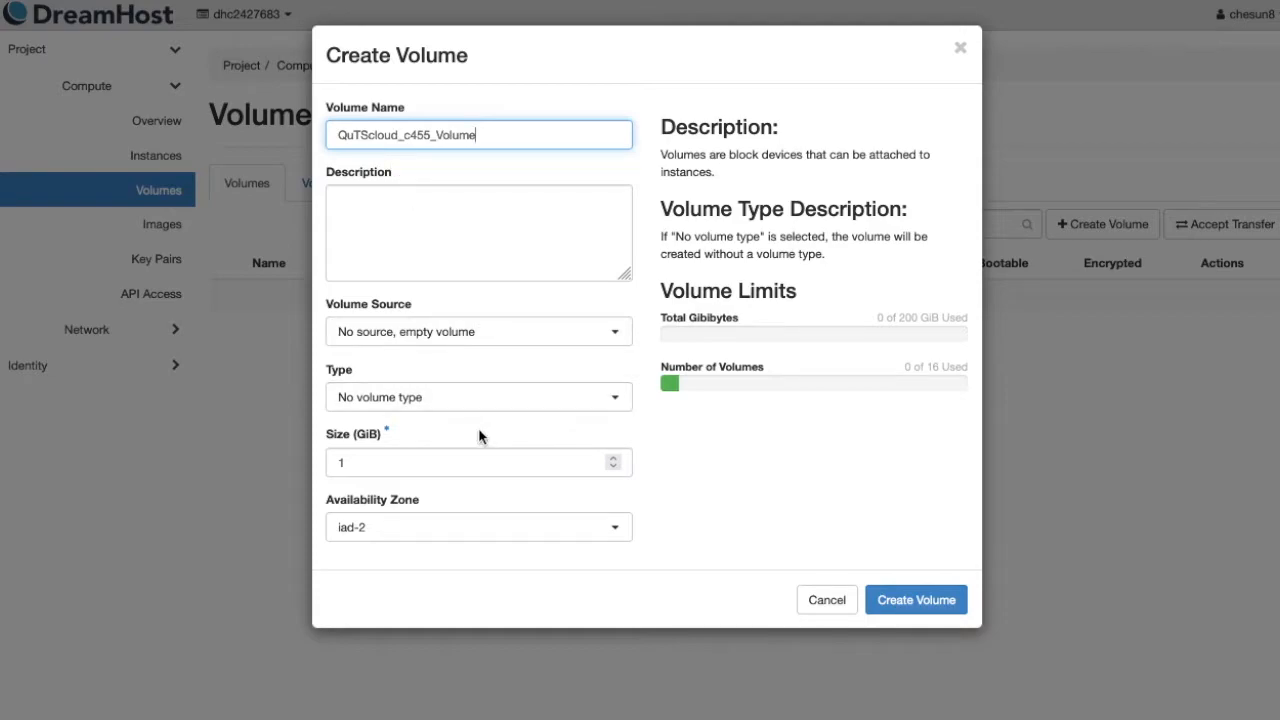
left_click(369, 460)
left_click_drag(345, 461, 269, 457)
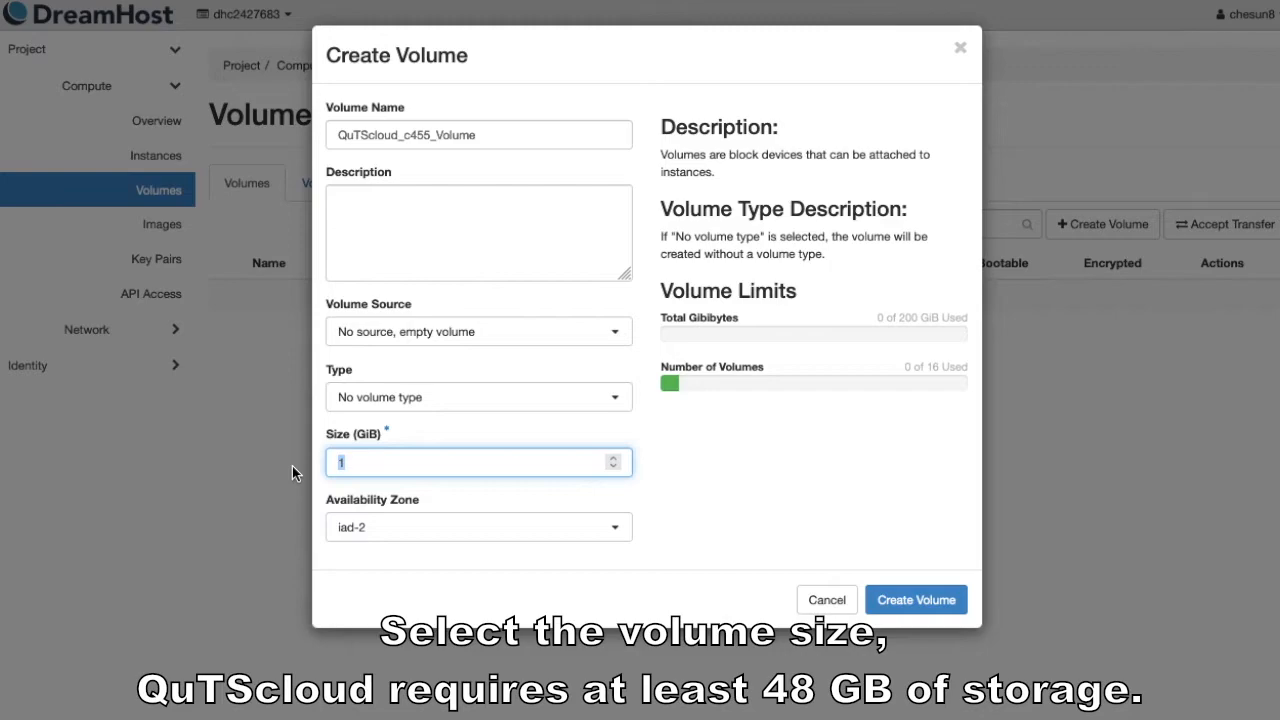
type("48")
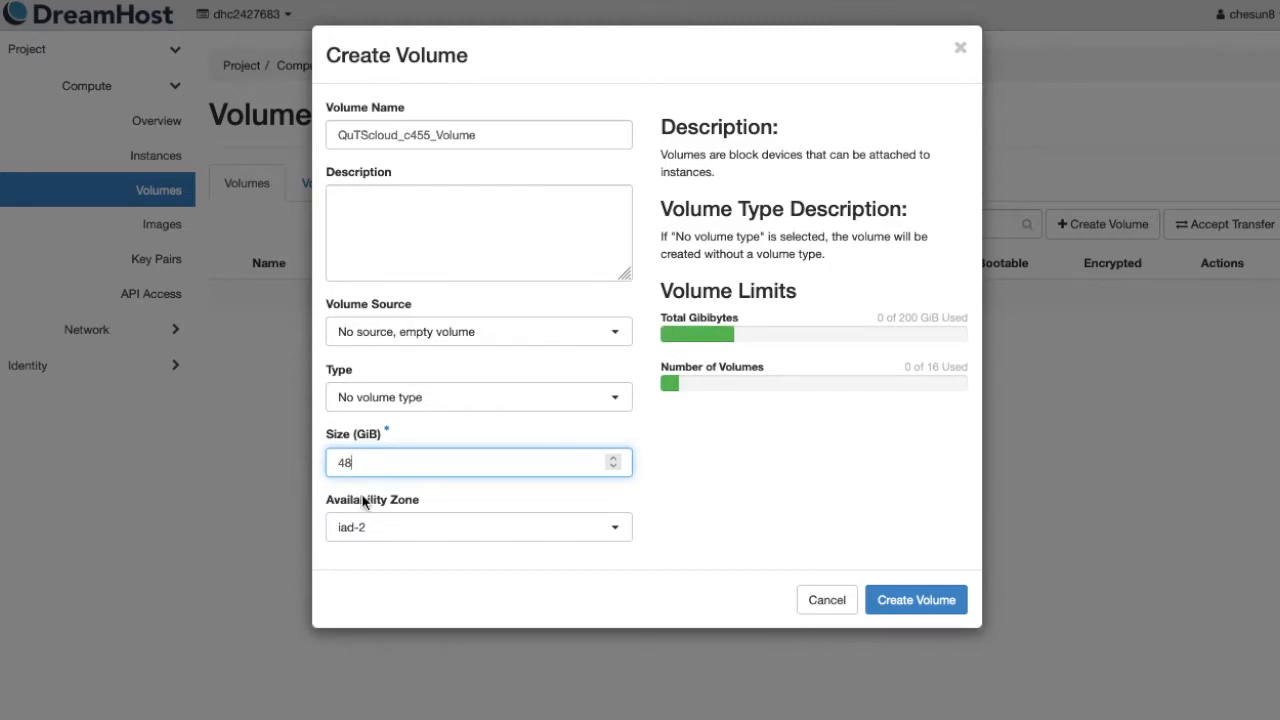
left_click(884, 604)
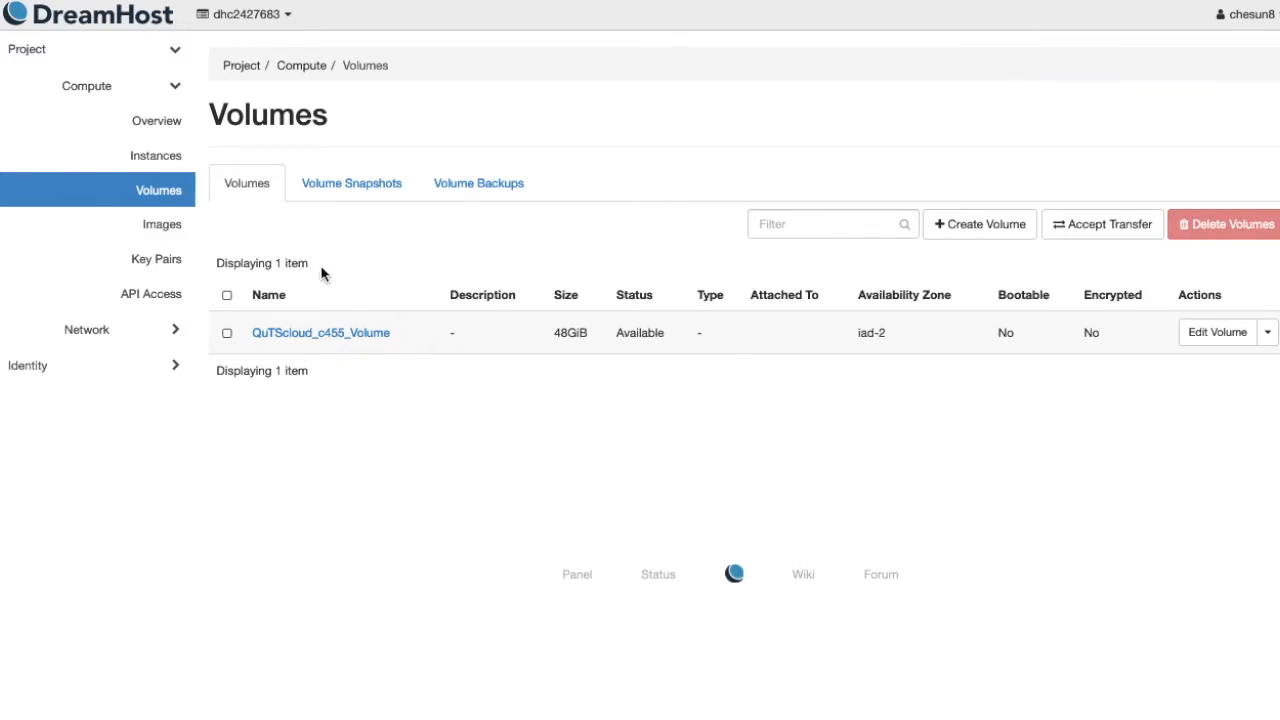
Step: Start launching a new compute instance and name it QuTScloud_c455_Instance
left_click(170, 153)
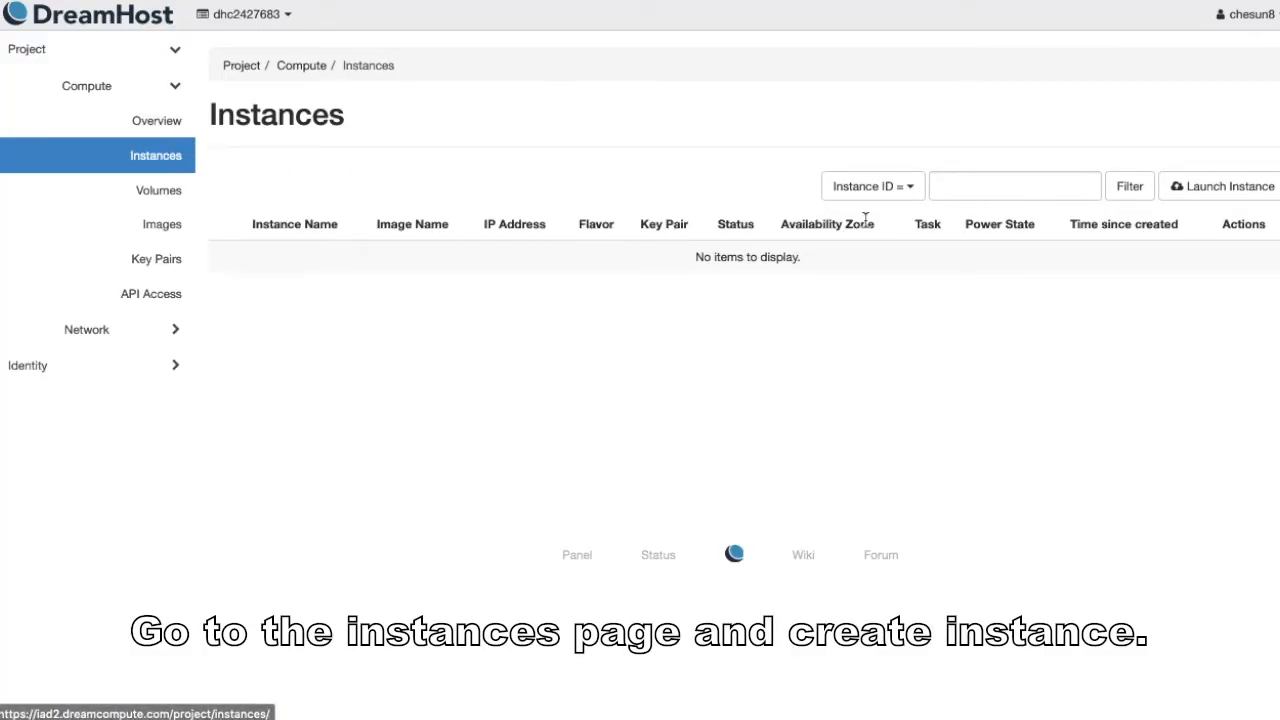
left_click(1180, 188)
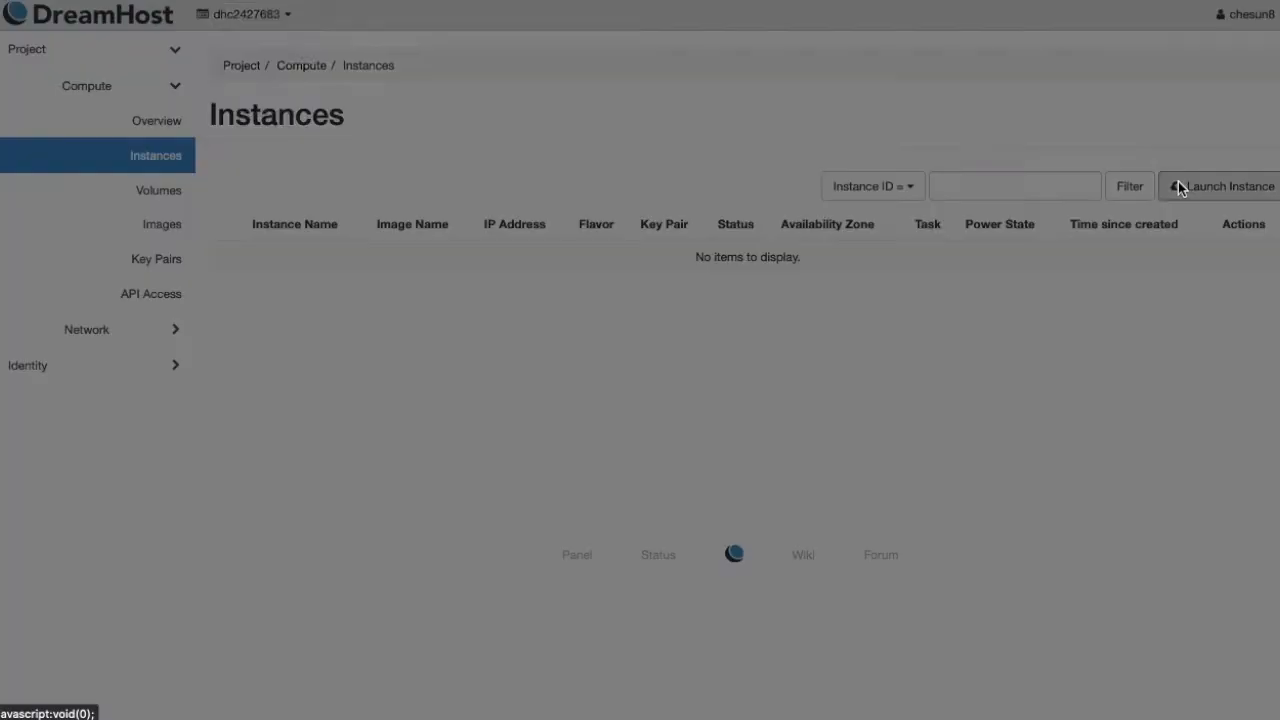
left_click(477, 169)
type("QuTScloud_c455")
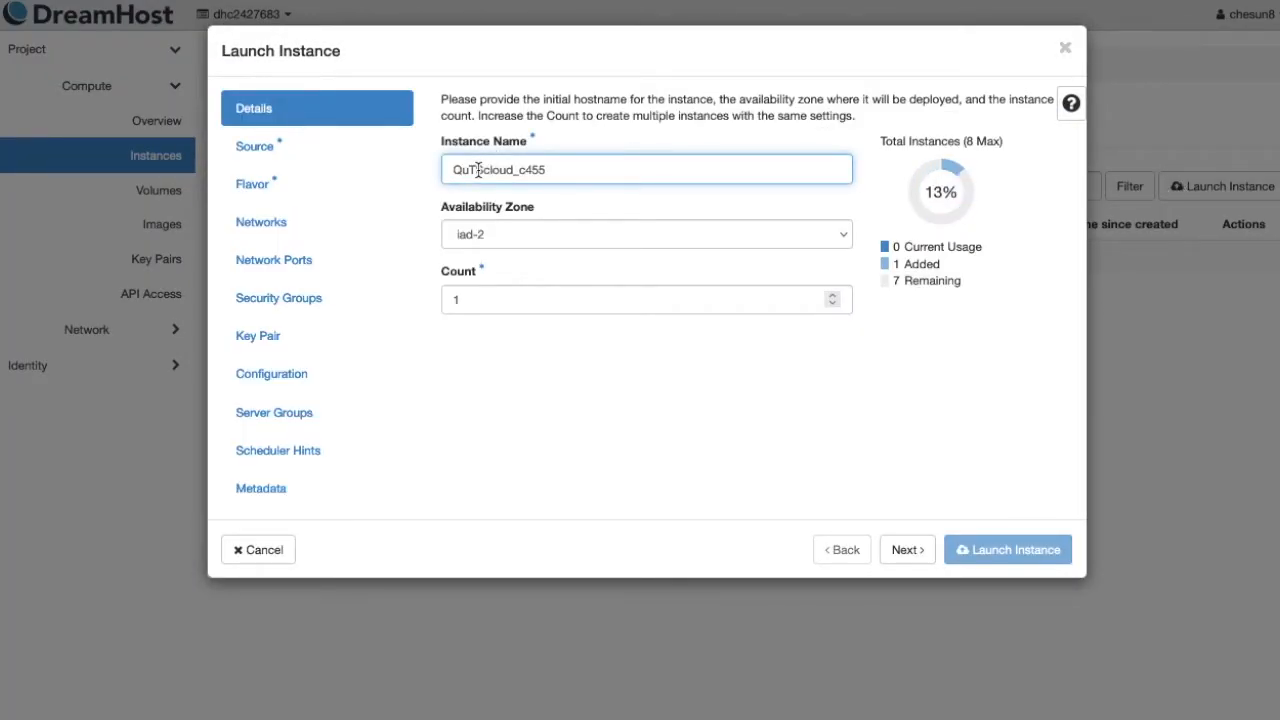
type("_Instance")
Step: Allocate QuTScloud_c455_Image as the instance's source and gp1.supersonic as its flavor, and launch the instance
left_click(370, 155)
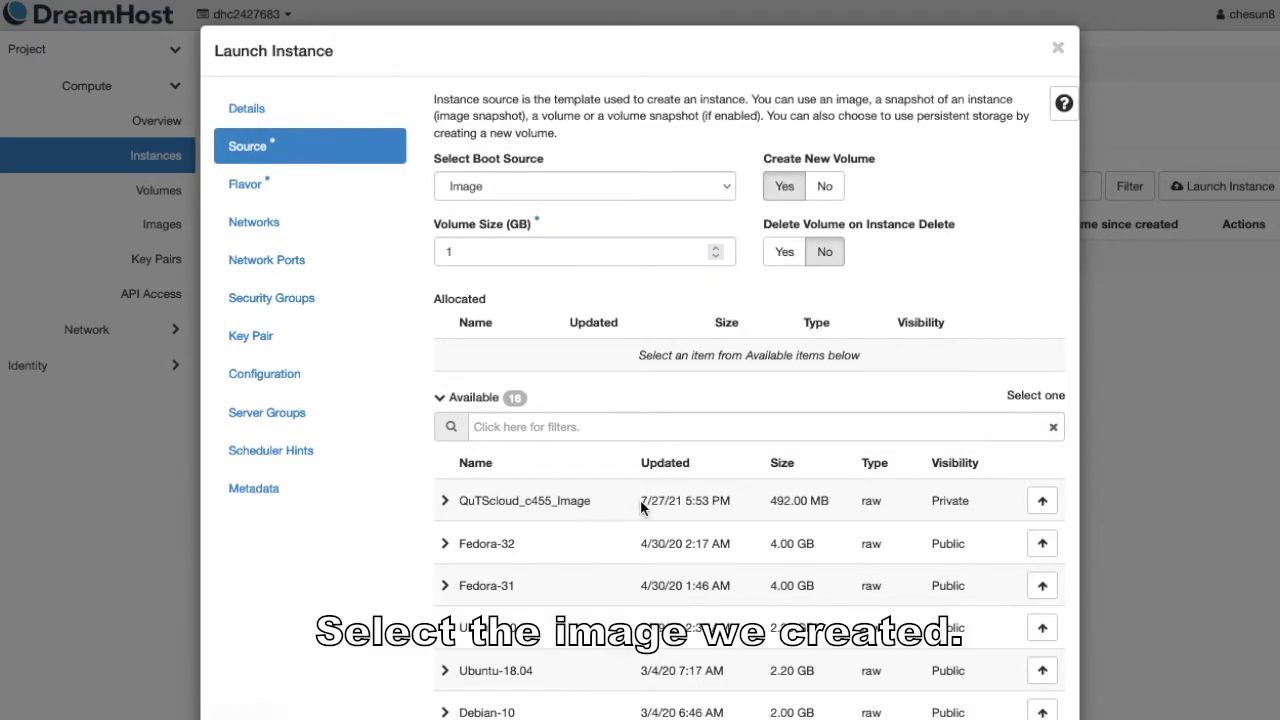
left_click(1043, 502)
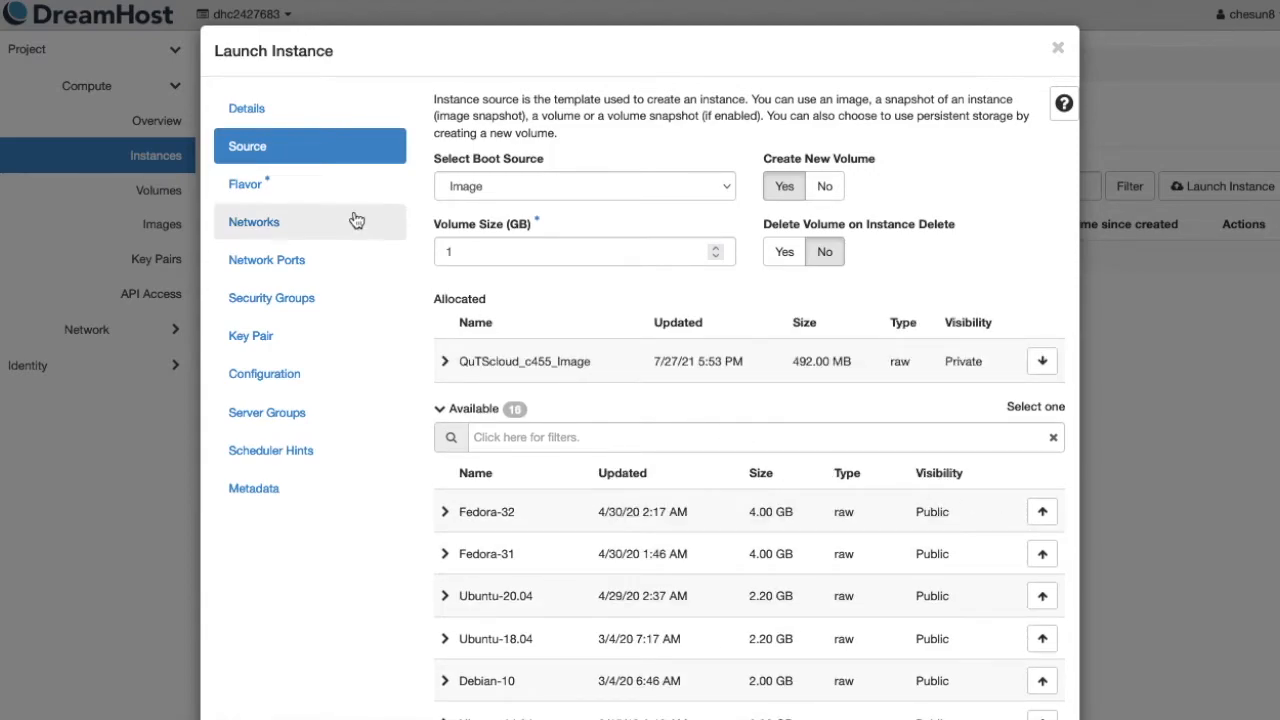
left_click(313, 186)
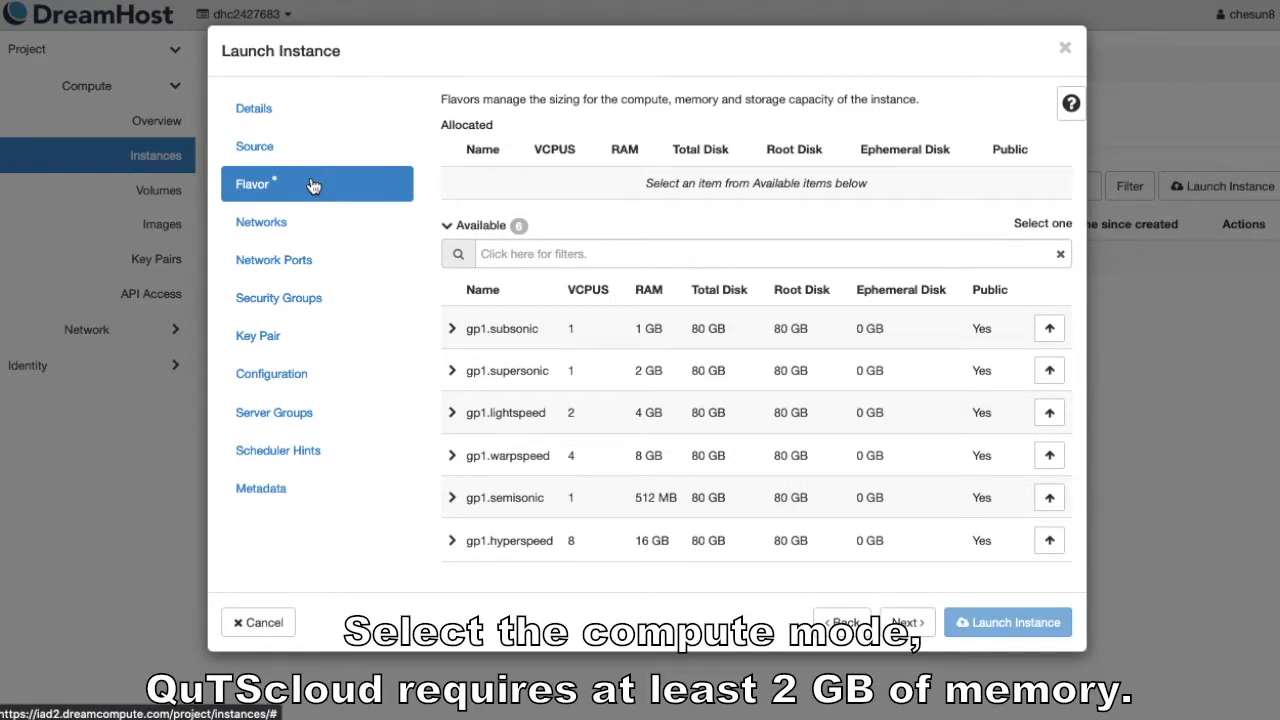
left_click(1050, 378)
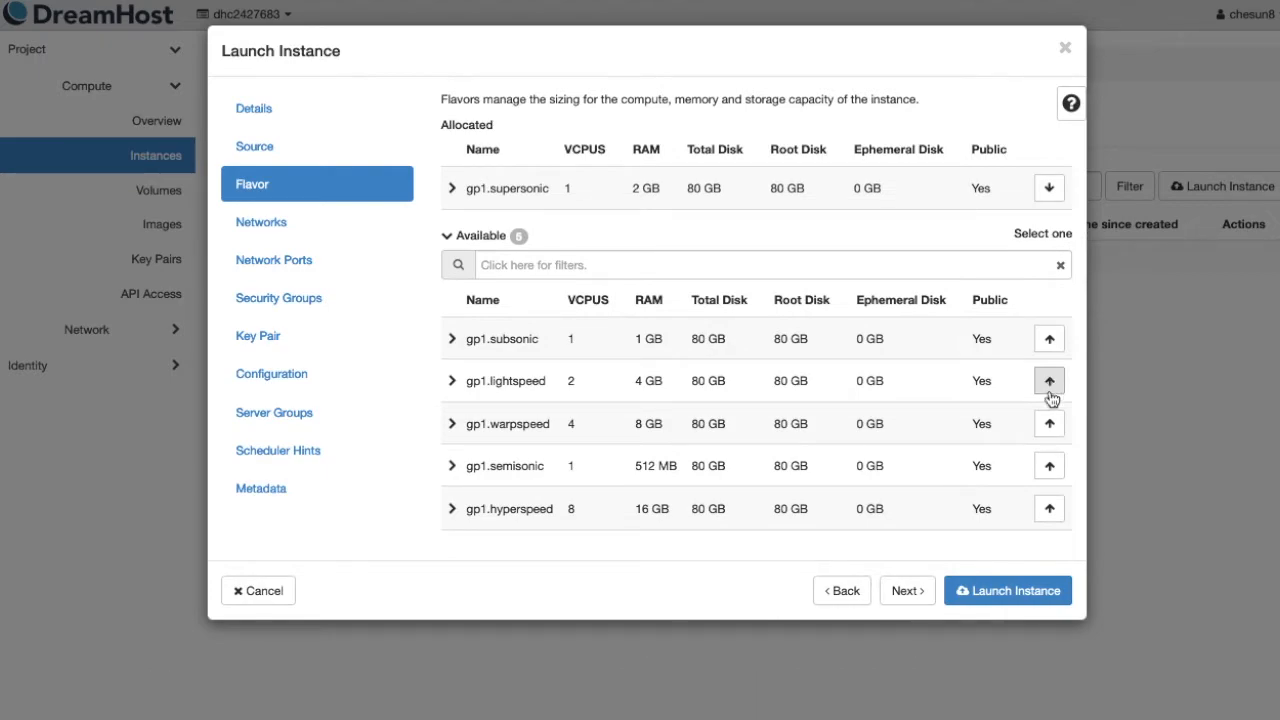
left_click(1031, 594)
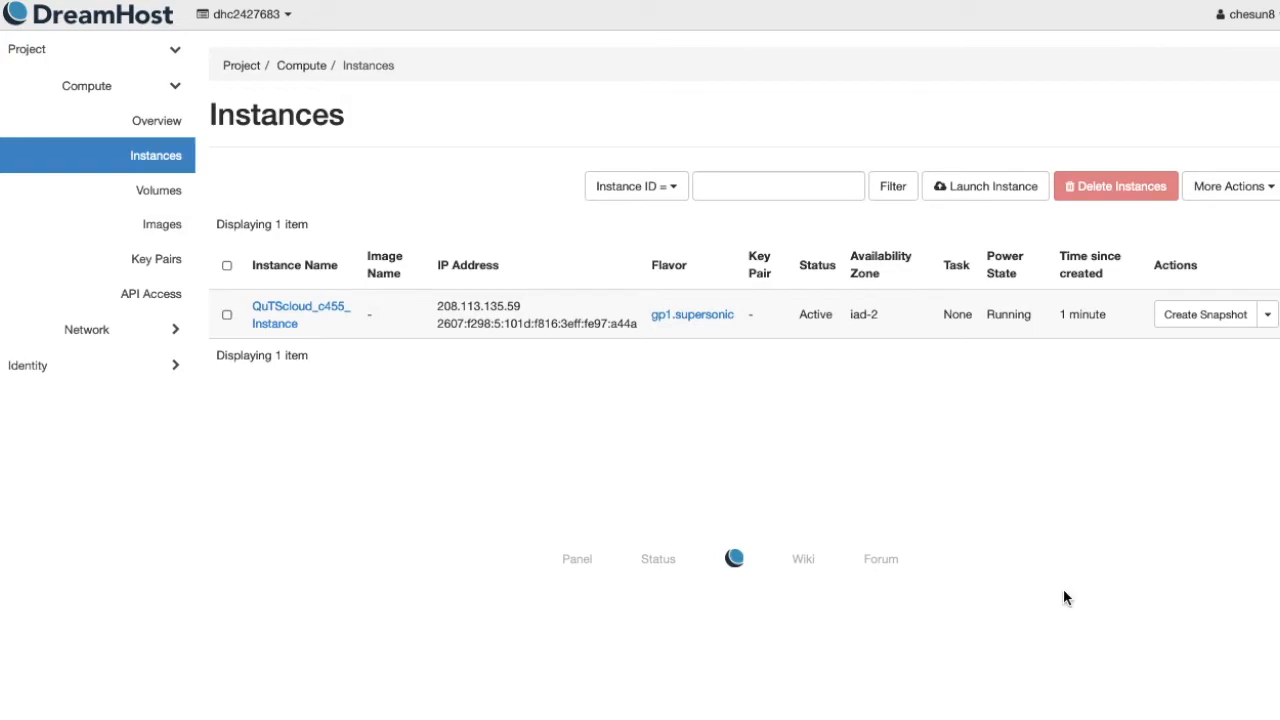
Step: Attach QuTScloud_c455_Volume to QuTScloud_c455_Instance through the volume's attachment management
left_click(160, 191)
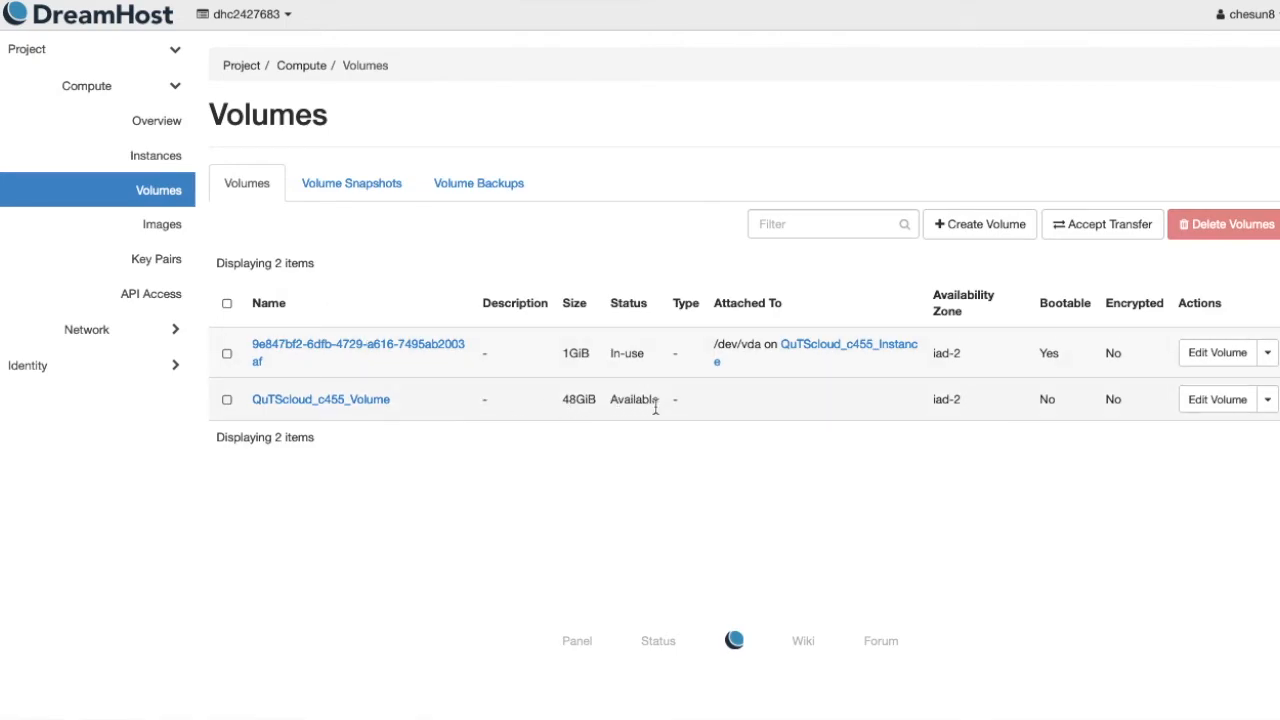
left_click(1268, 400)
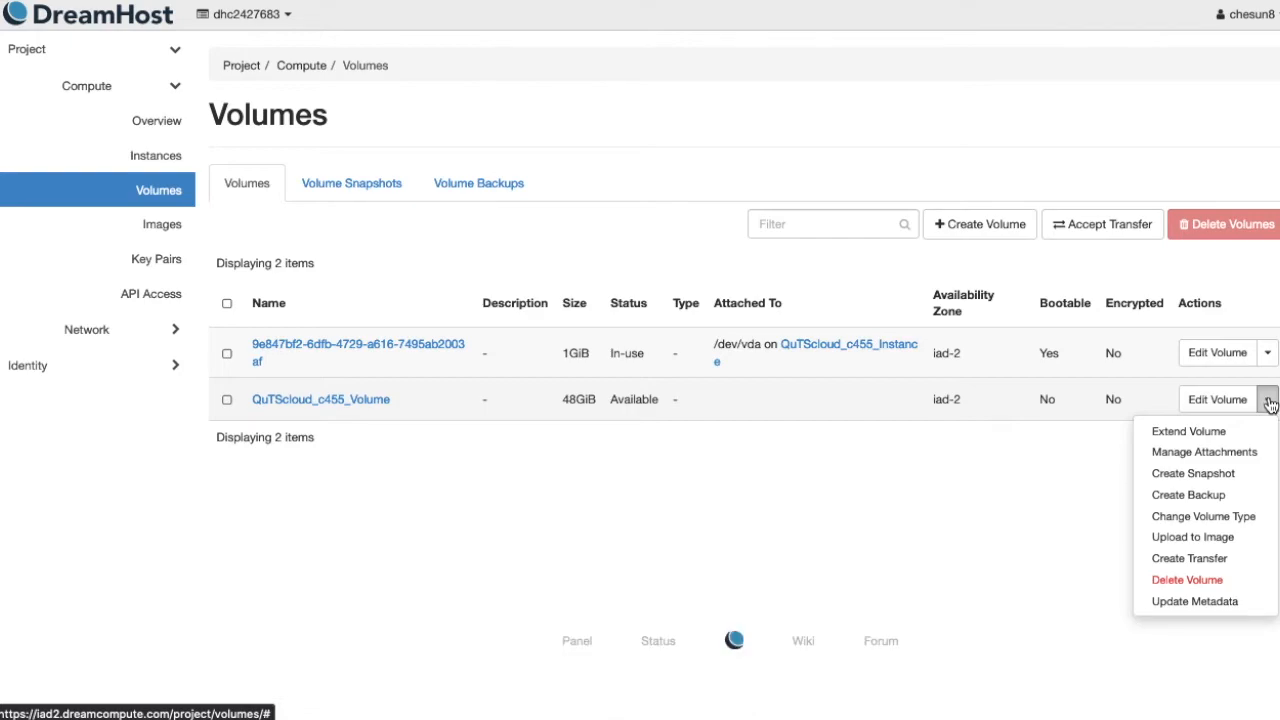
left_click(1233, 456)
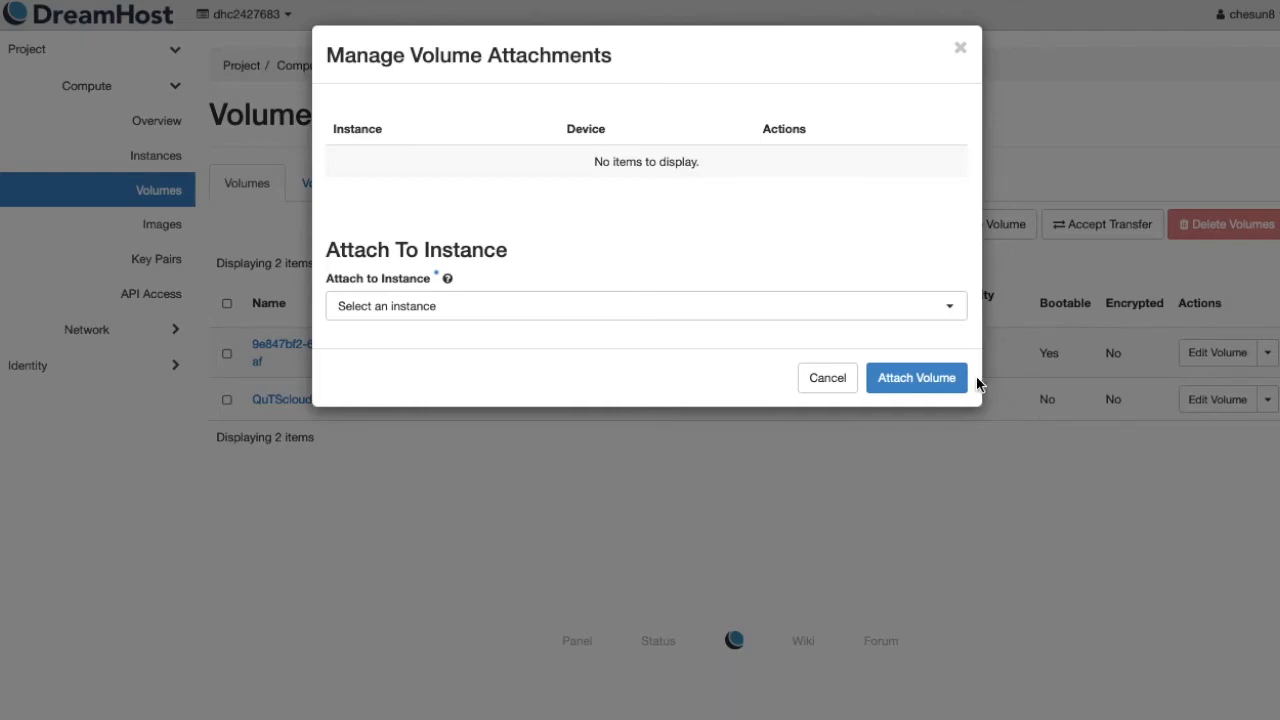
left_click(948, 315)
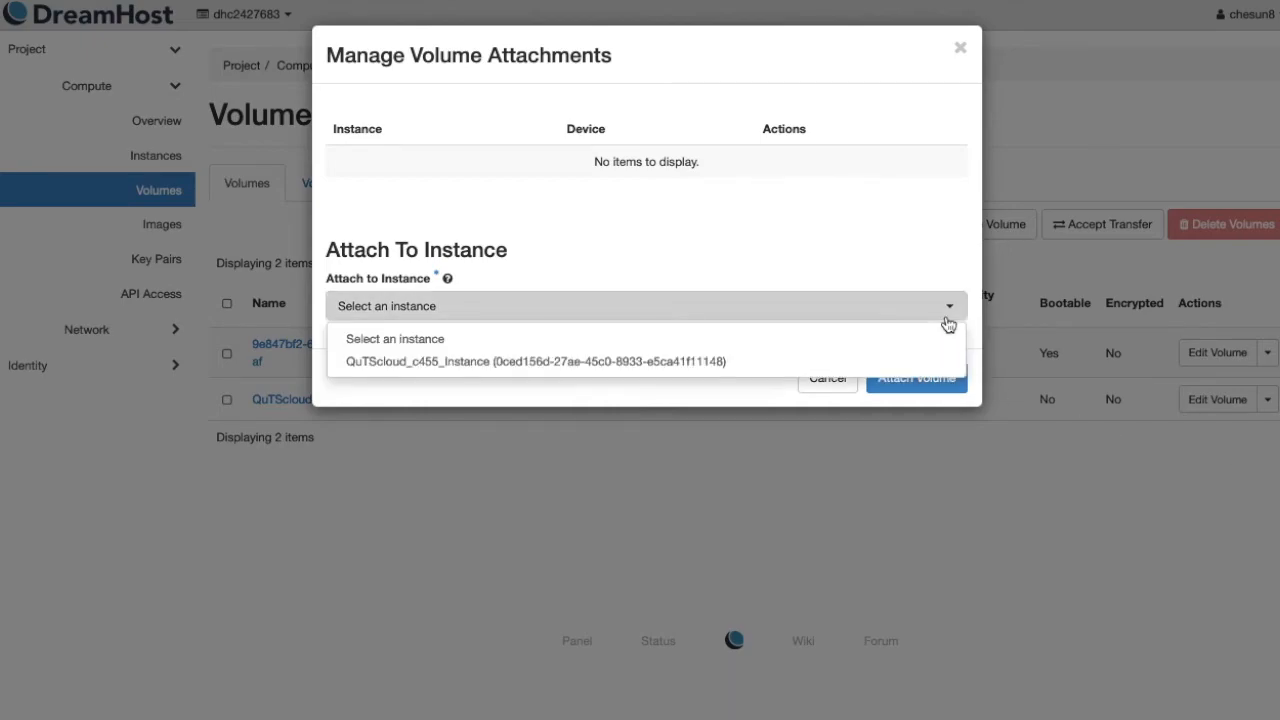
left_click(665, 364)
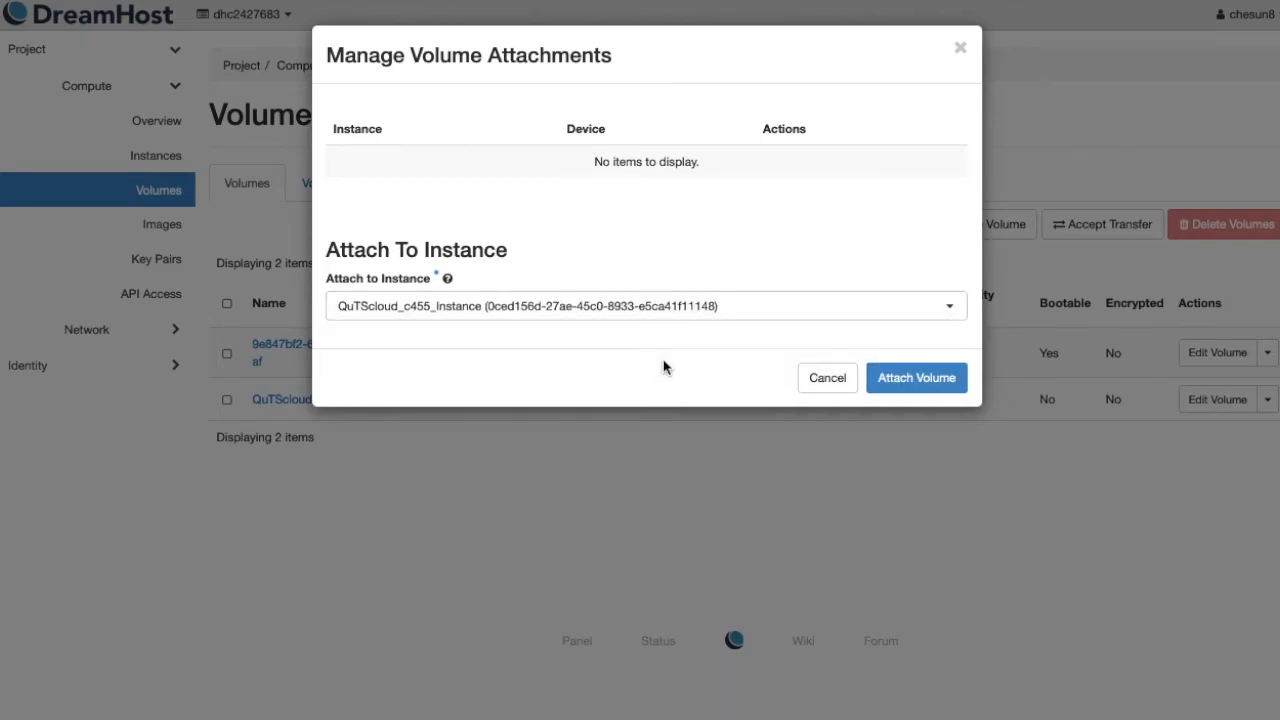
left_click(884, 376)
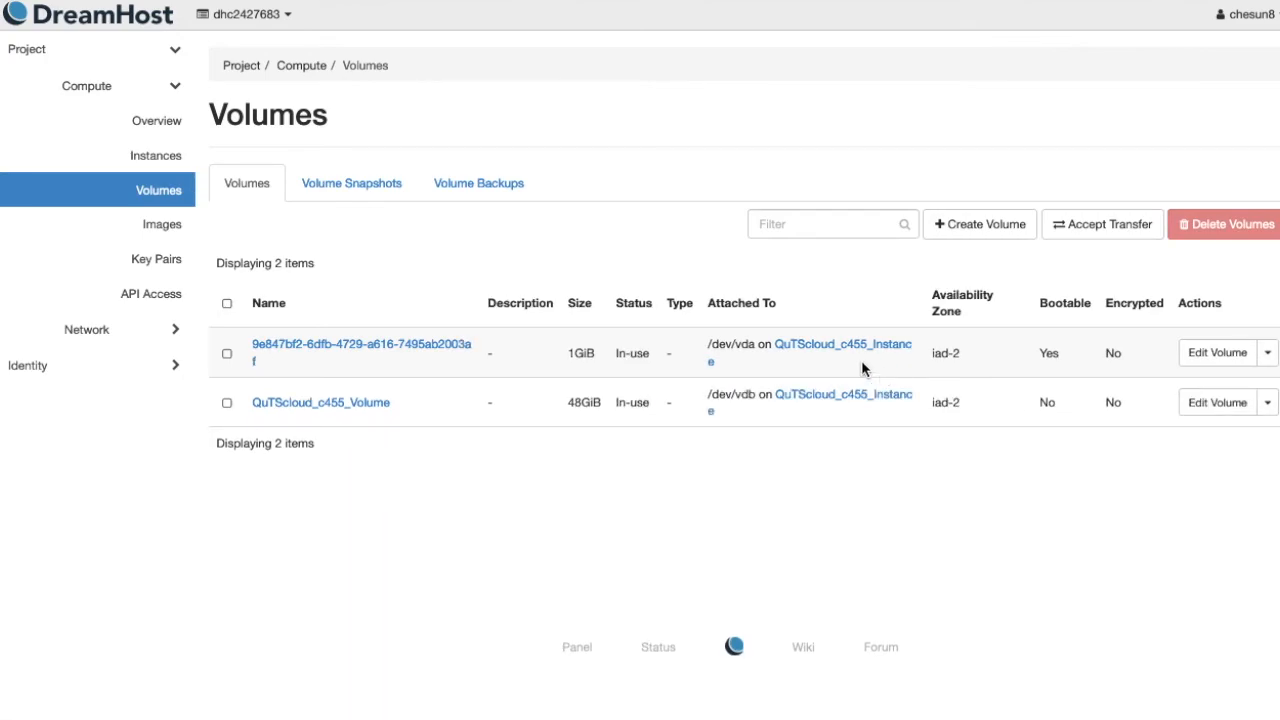
Step: Locate QuTScloud_c455_Instance in the instance list and select its IPv4 address
left_click(135, 163)
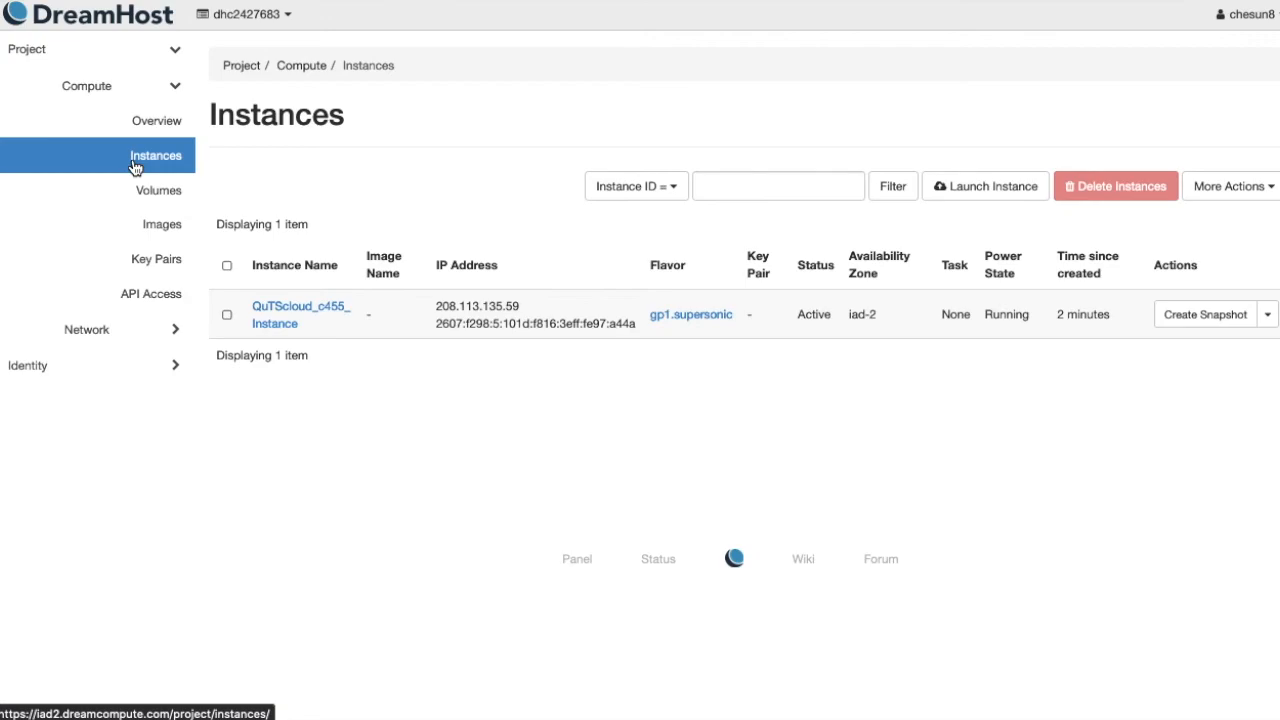
left_click_drag(528, 309, 434, 306)
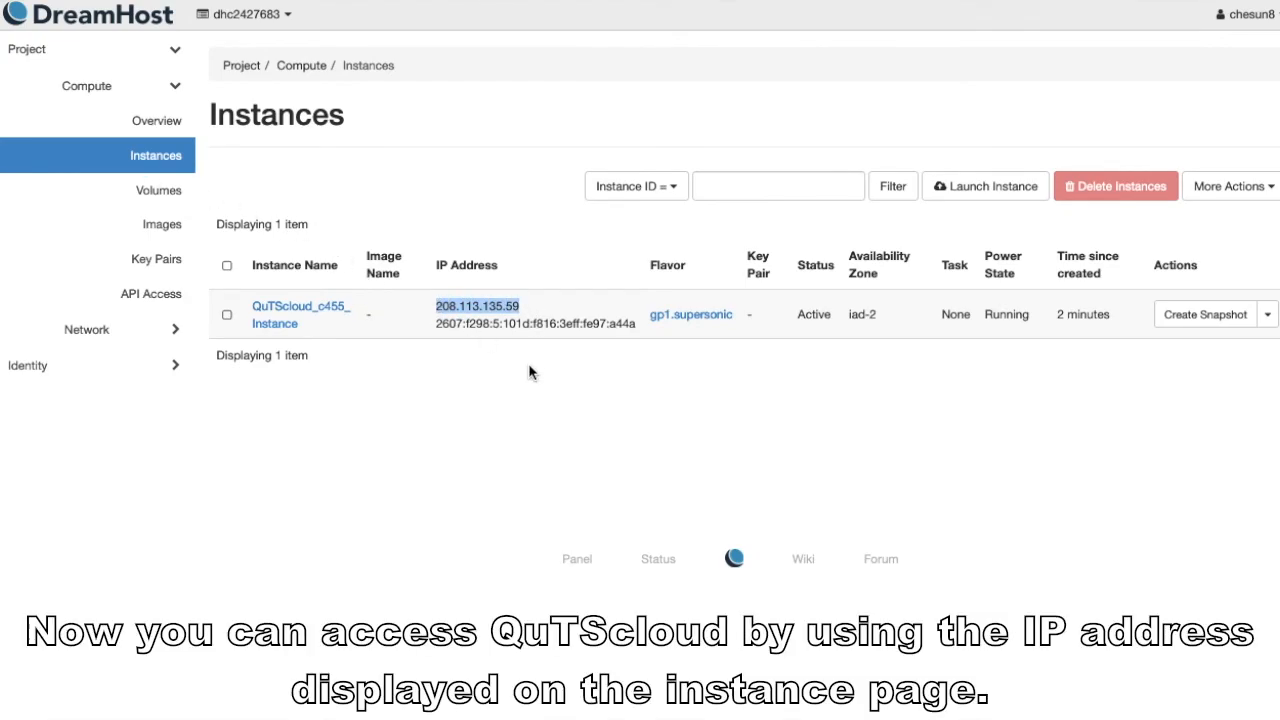